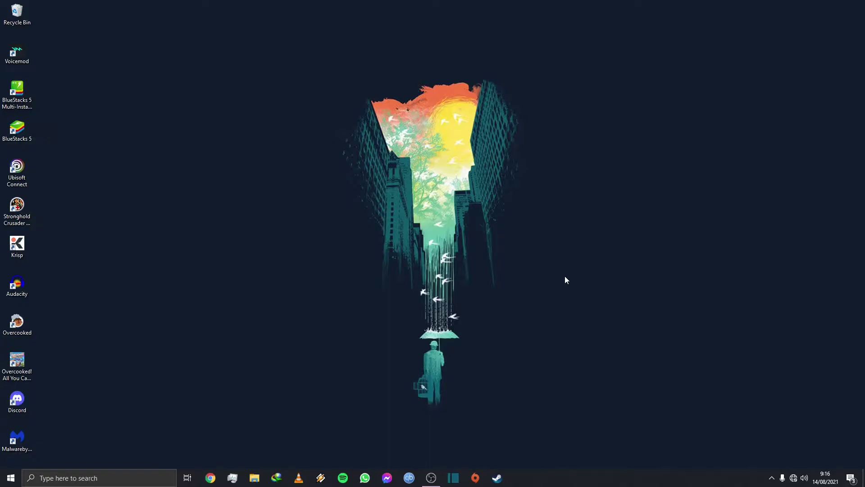
- Connect the PC to the open TP-Link_Extender Wi-Fi network without automatic connection and check its status
{"action": "right_click", "coordinate": [522, 266]}
{"action": "left_click", "coordinate": [506, 309]}
{"action": "left_click", "coordinate": [793, 478]}
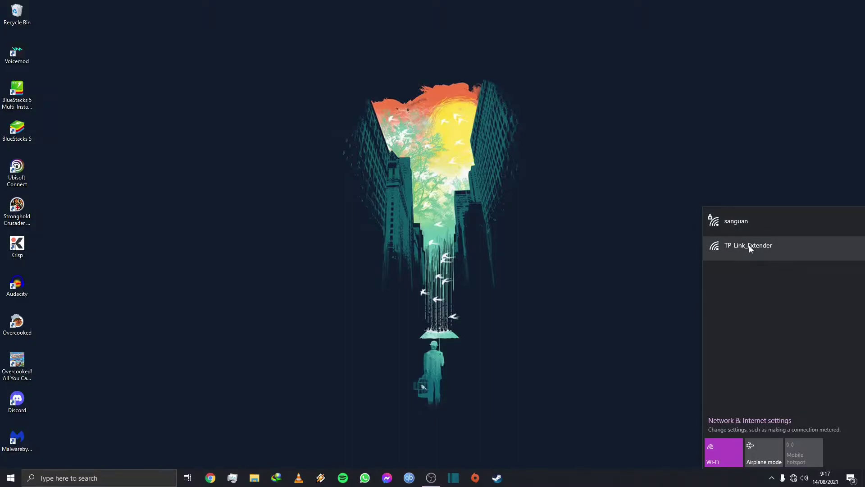
{"action": "left_click", "coordinate": [749, 245]}
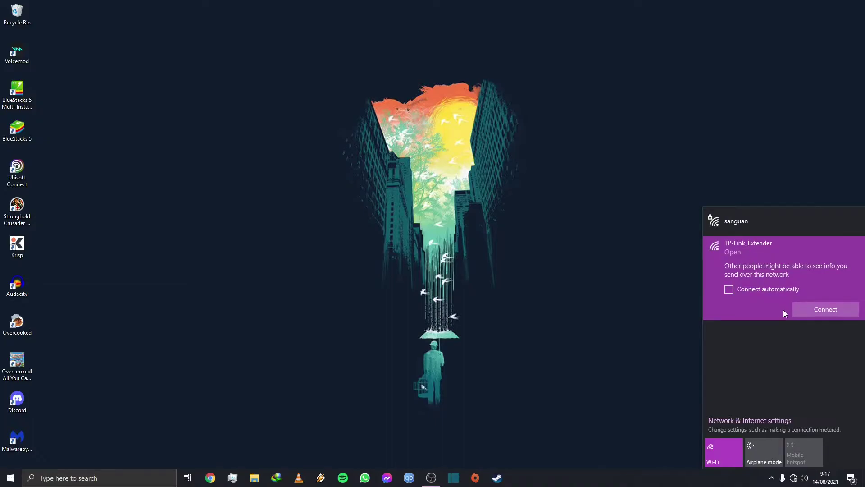
{"action": "left_click", "coordinate": [809, 310]}
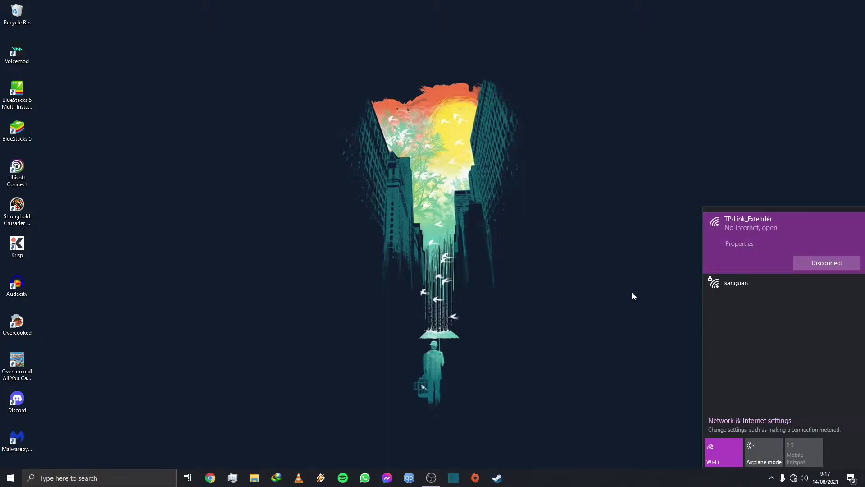
{"action": "left_click", "coordinate": [486, 286]}
{"action": "left_click", "coordinate": [793, 478]}
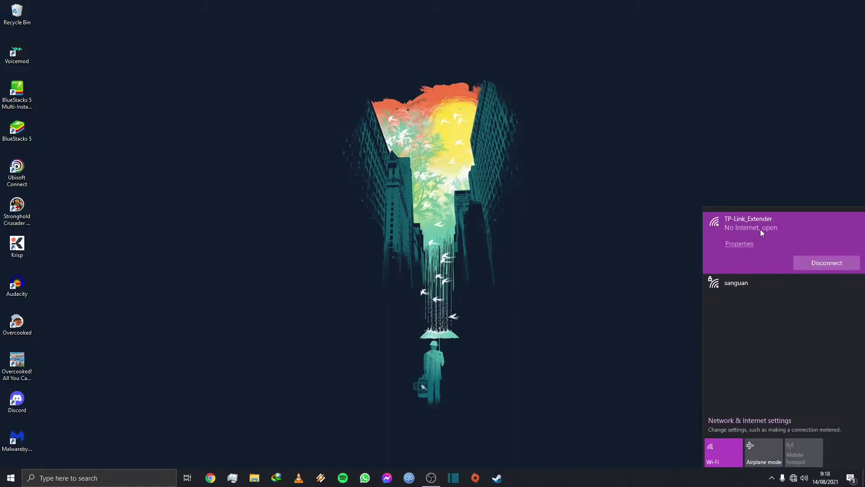
{"action": "left_click", "coordinate": [573, 242]}
{"action": "right_click", "coordinate": [558, 263]}
{"action": "left_click", "coordinate": [500, 298]}
{"action": "right_click", "coordinate": [482, 290]}
{"action": "left_click", "coordinate": [467, 332]}
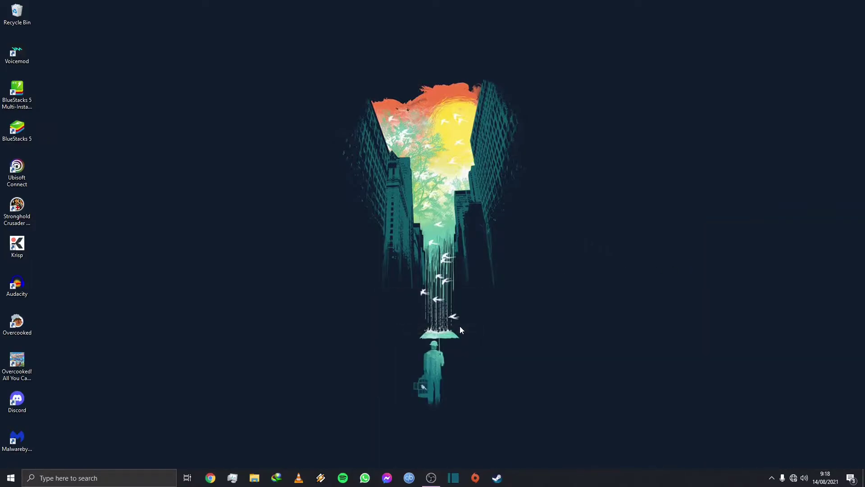
{"action": "right_click", "coordinate": [340, 316]}
{"action": "left_click", "coordinate": [416, 356]}
{"action": "right_click", "coordinate": [373, 342]}
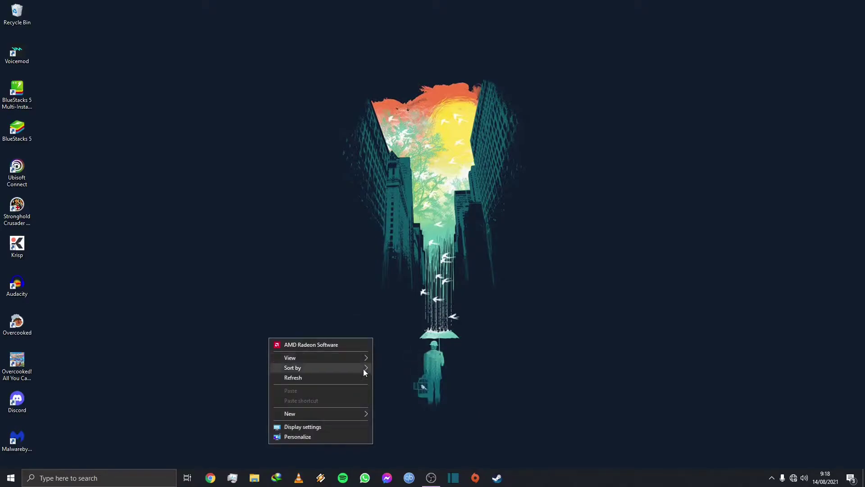
{"action": "left_click", "coordinate": [355, 375]}
- Switch to Chrome and load the extender's setup page at tplinkrepeater.net
{"action": "left_click", "coordinate": [211, 477]}
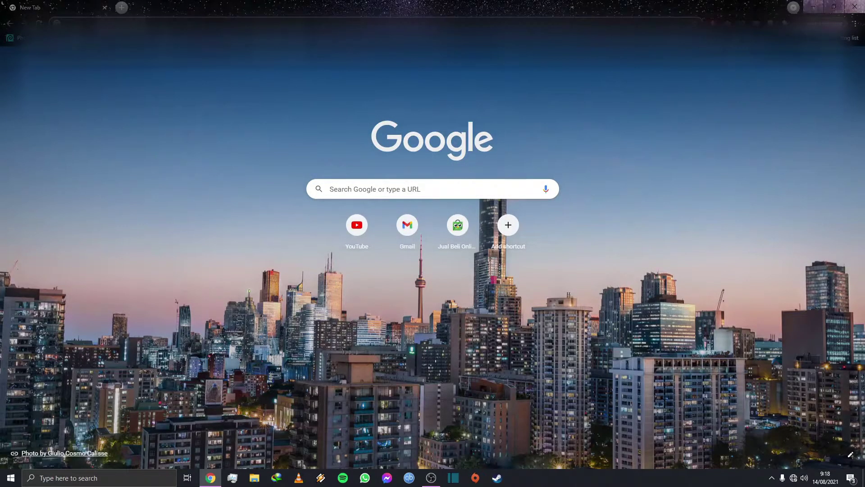
{"action": "left_click", "coordinate": [256, 24]}
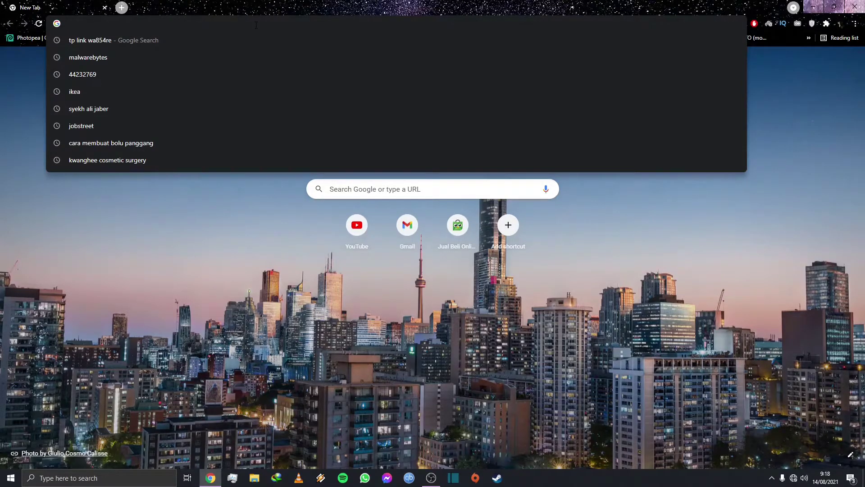
{"action": "type", "text": "tp"}
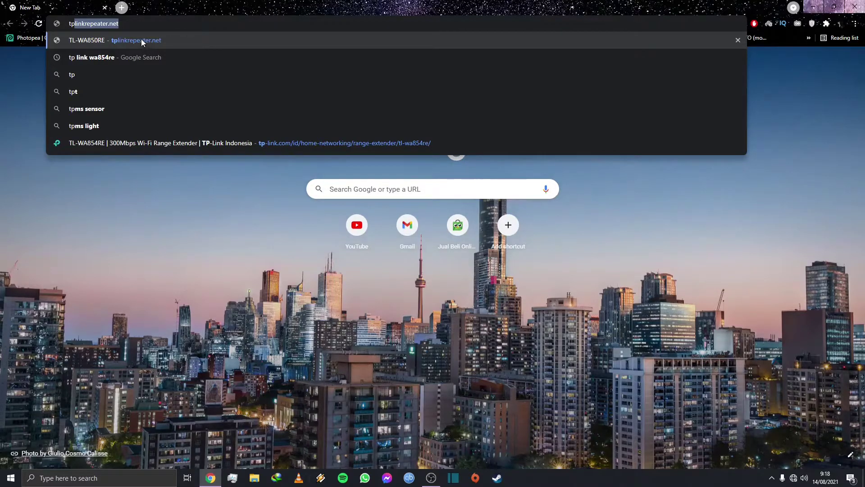
{"action": "key", "text": "Right"}
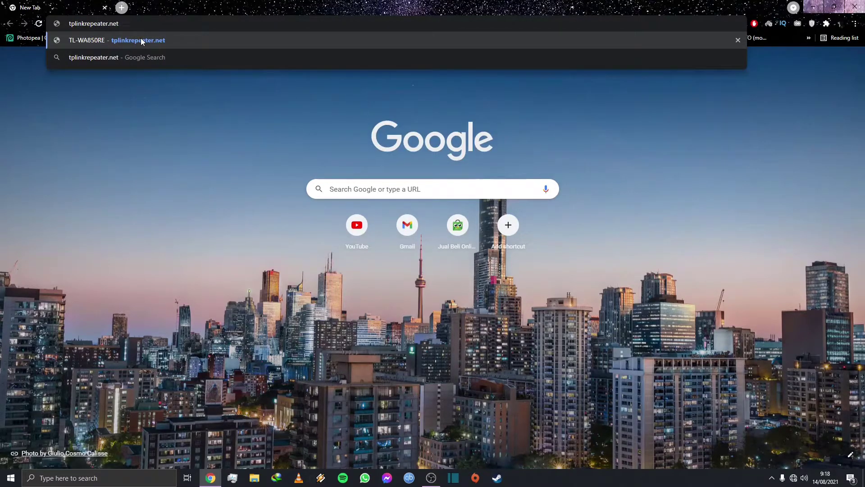
{"action": "key", "text": "Return"}
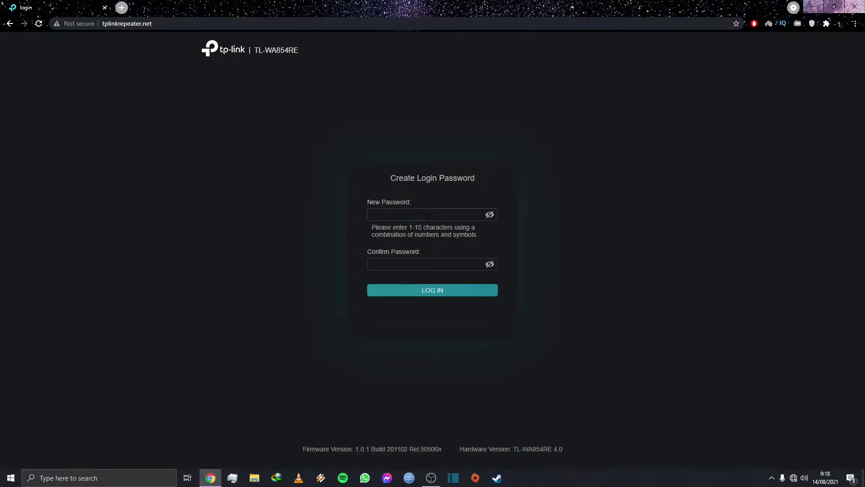
- Create the extender's login password by filling in the new and confirm password fields, and log in
{"action": "left_click", "coordinate": [426, 215]}
{"action": "type", "text": "••••••••"}
{"action": "left_click", "coordinate": [437, 268]}
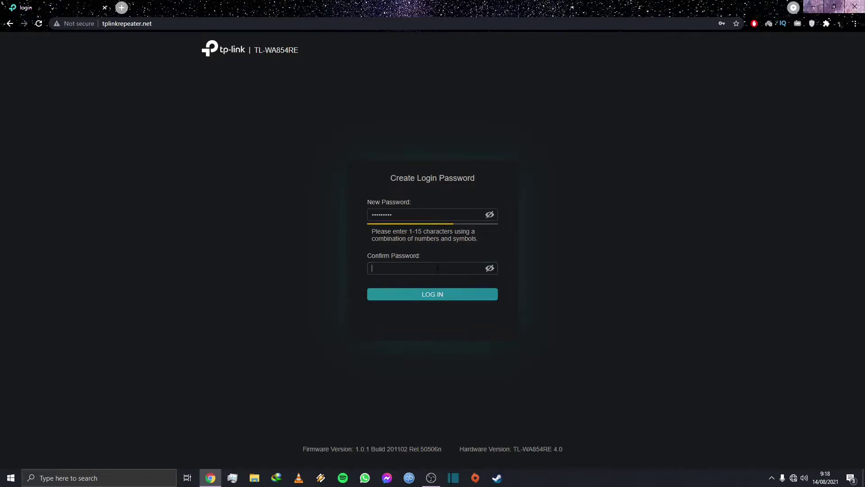
{"action": "type", "text": "•••••••••"}
{"action": "left_click", "coordinate": [441, 293]}
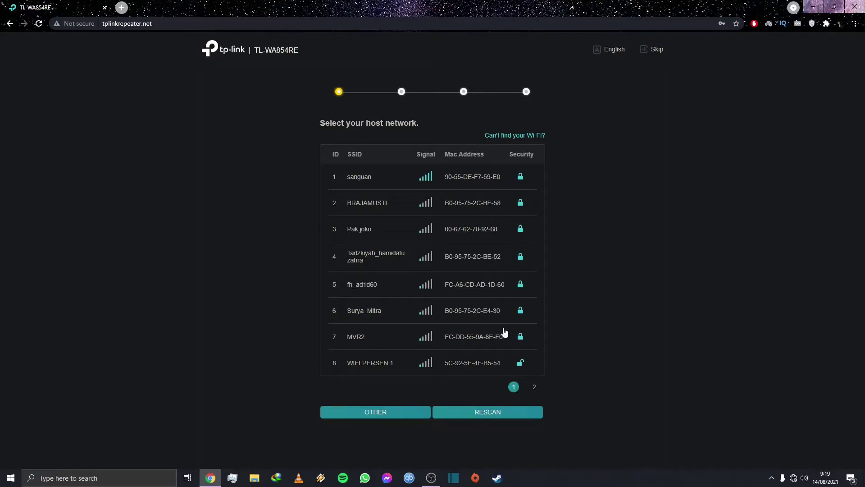
- Rescan for networks, choose sanguan as the host network, and enter and confirm its 2.4GHz host password
{"action": "left_click", "coordinate": [501, 412]}
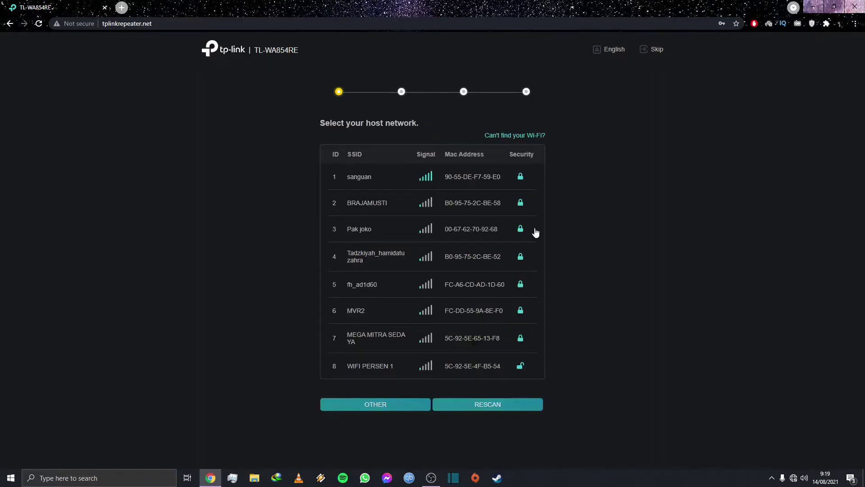
{"action": "left_click", "coordinate": [443, 181]}
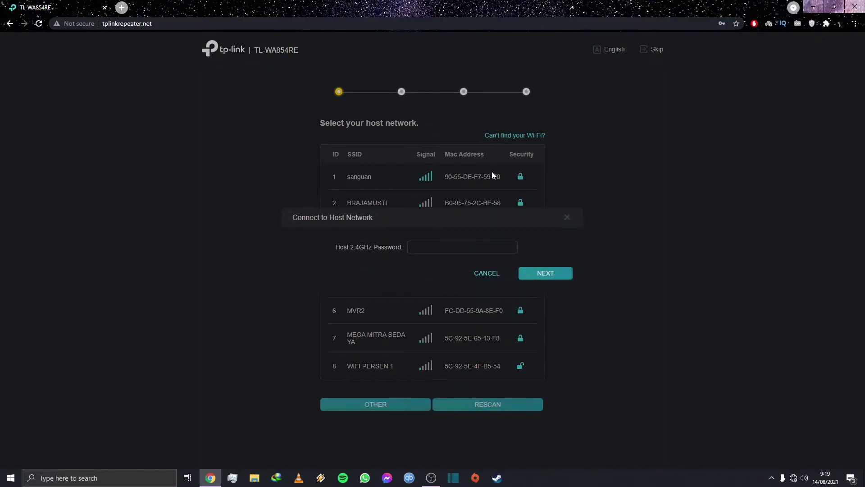
{"action": "left_click", "coordinate": [462, 249]}
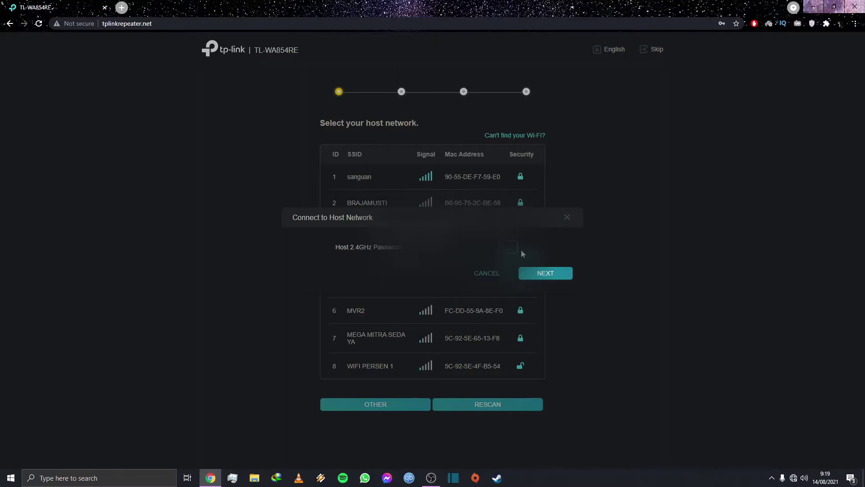
{"action": "left_click", "coordinate": [537, 273]}
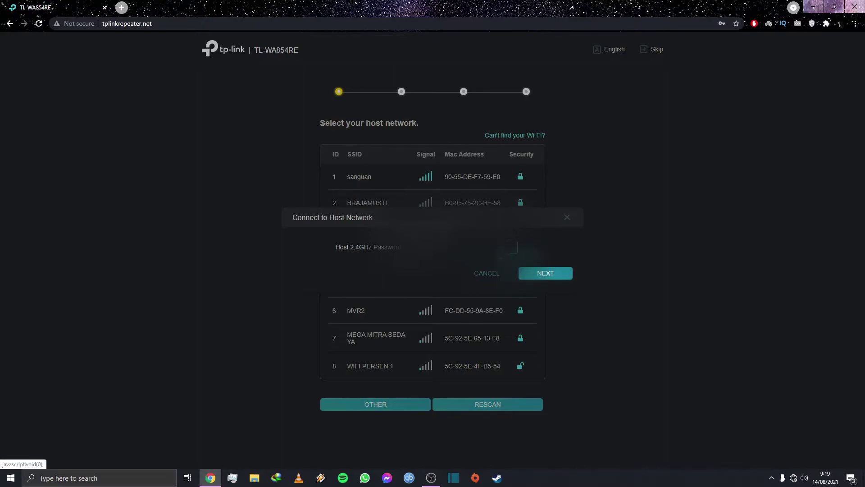
{"action": "left_click", "coordinate": [534, 277]}
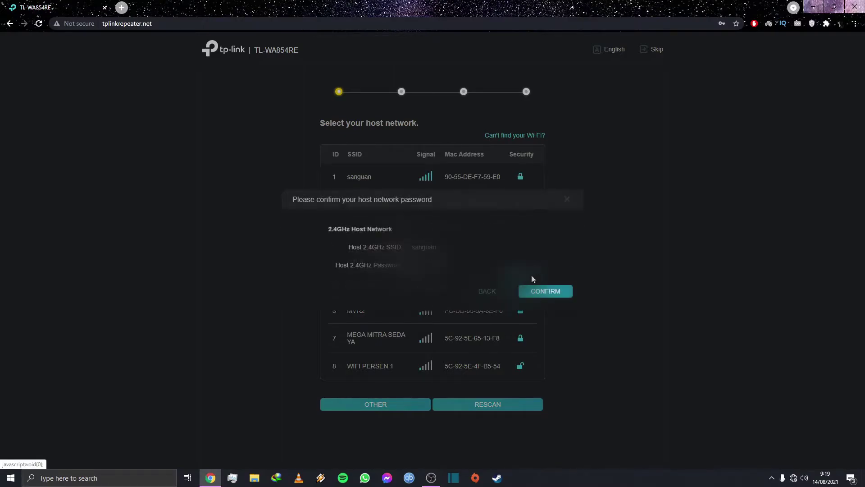
{"action": "left_click", "coordinate": [552, 292]}
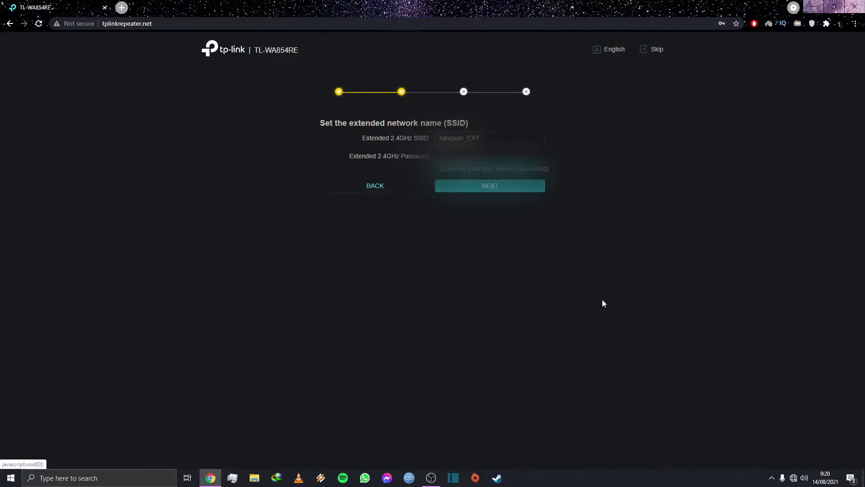
- Accept sanguan_EXT as the extended 2.4GHz network name and complete the extender's Relocate stage
{"action": "left_click", "coordinate": [500, 184]}
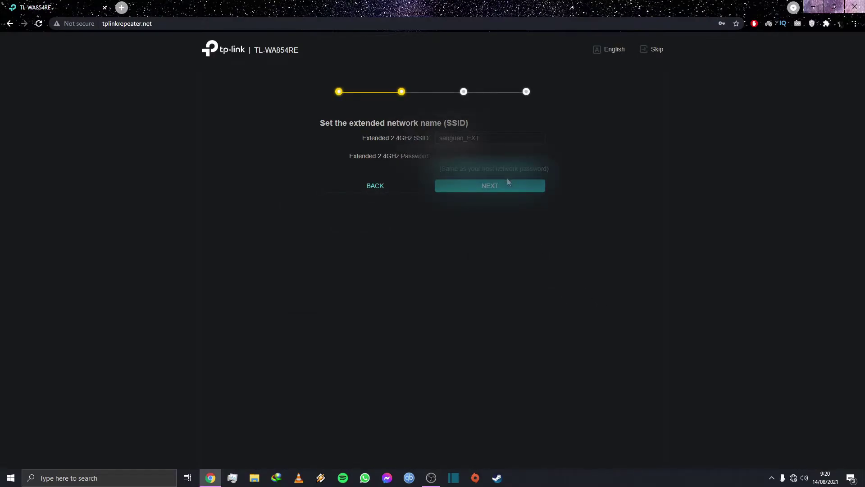
{"action": "left_click", "coordinate": [502, 186]}
{"action": "left_click", "coordinate": [489, 187]}
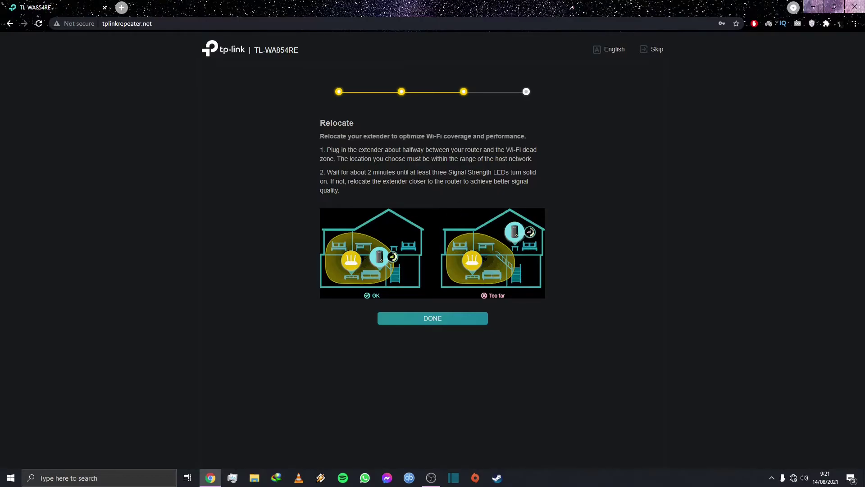
{"action": "left_click", "coordinate": [455, 318]}
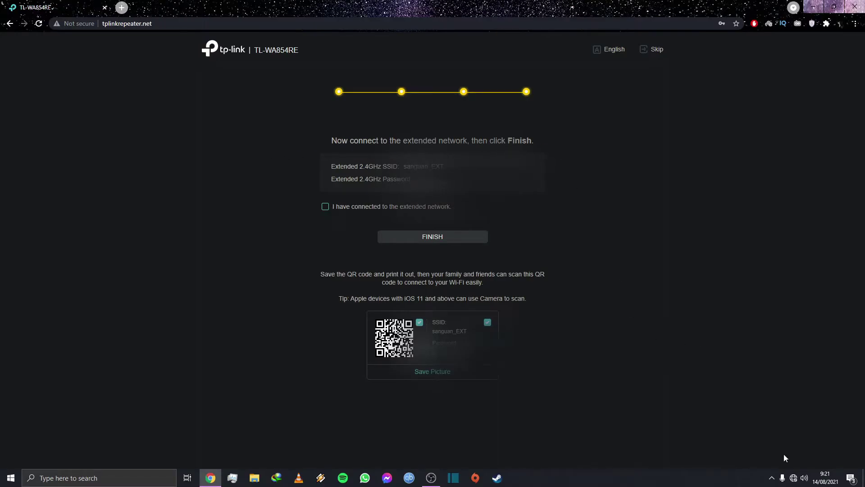
- Connect the PC to the sanguan_EXT Wi-Fi network with its network security key and allow the PC to be discoverable
{"action": "left_click", "coordinate": [793, 477]}
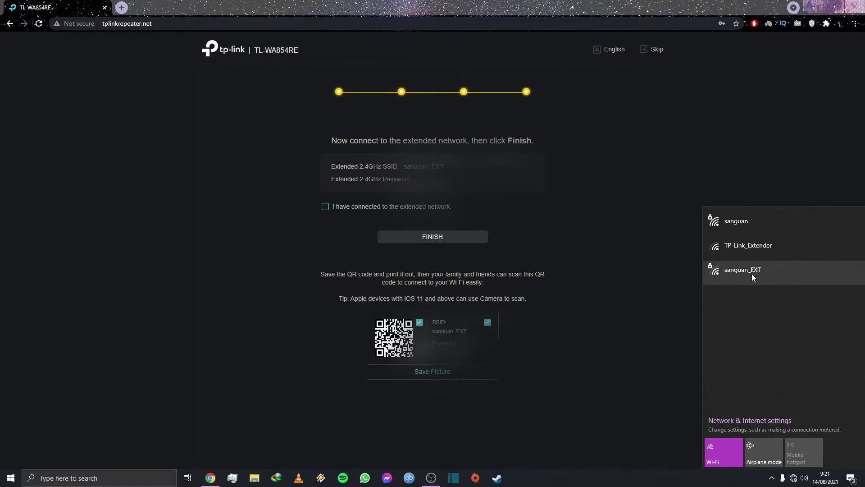
{"action": "left_click", "coordinate": [752, 274]}
{"action": "left_click", "coordinate": [807, 312]}
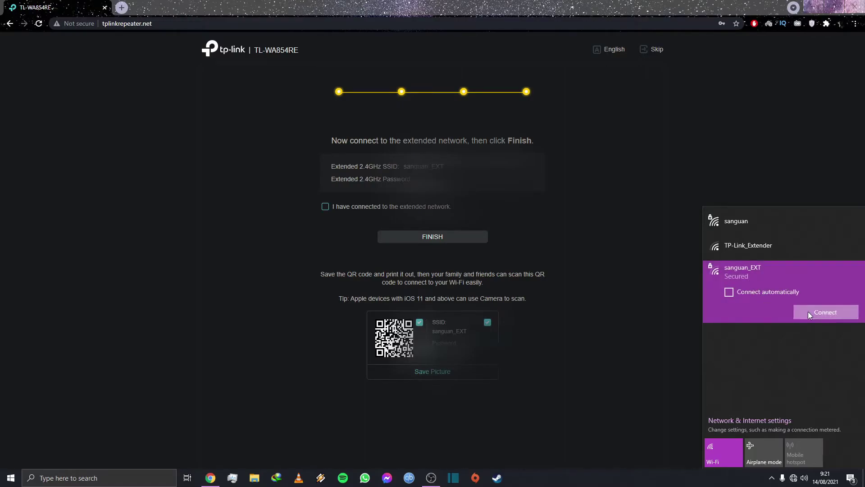
{"action": "type", "text": "••••••"}
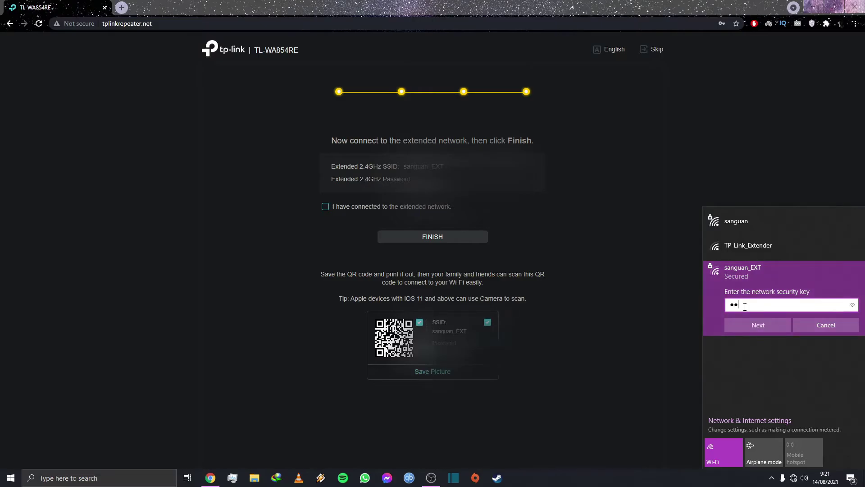
{"action": "type", "text": "••"}
{"action": "left_click", "coordinate": [770, 326]}
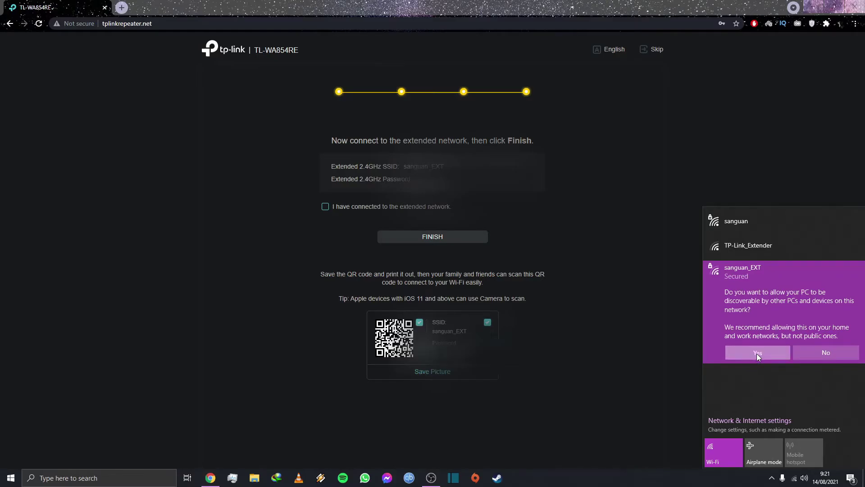
{"action": "left_click", "coordinate": [757, 353]}
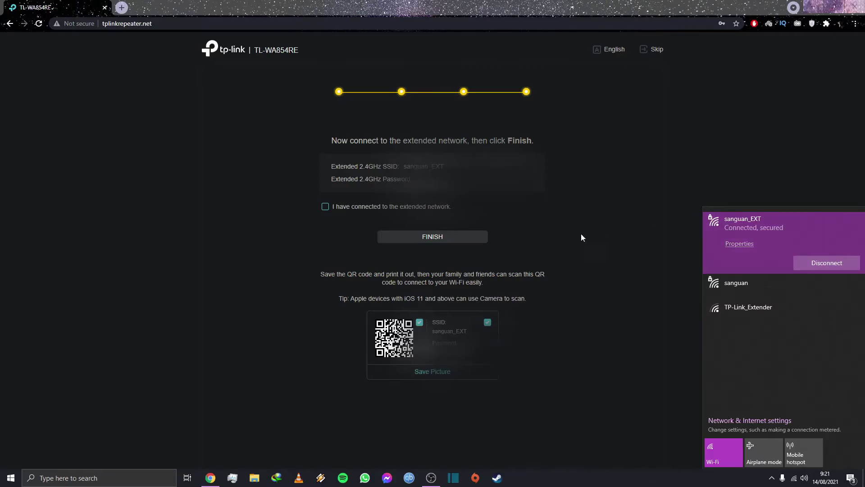
- Confirm having connected to the extended network and finish the extender setup wizard
{"action": "left_click", "coordinate": [341, 211]}
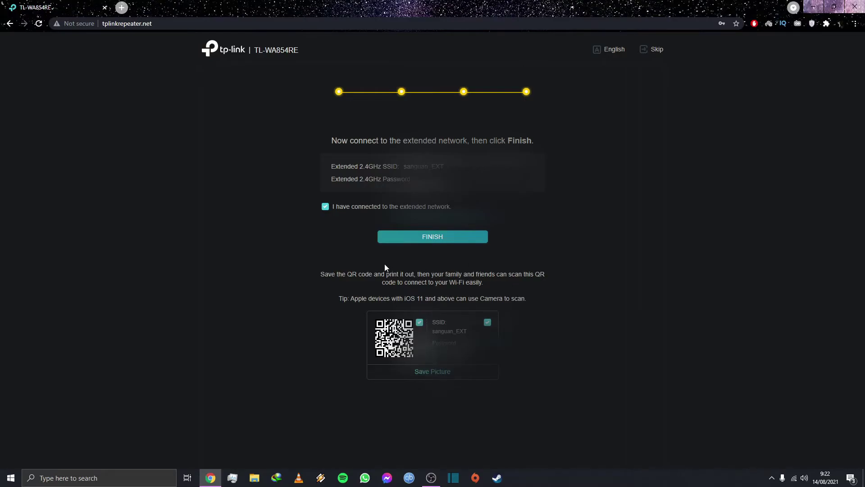
{"action": "left_click", "coordinate": [449, 240]}
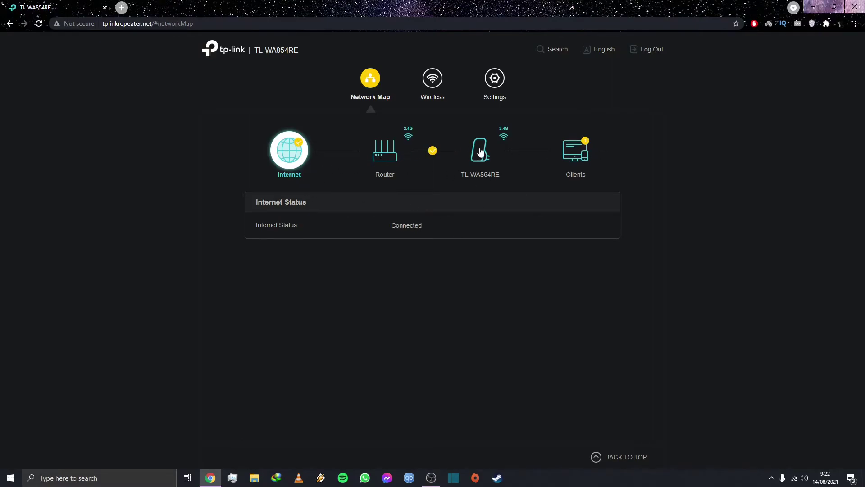
- Check the PC's Wi-Fi connection and test internet access by opening YouTube and the account's channel in a new tab
{"action": "left_click", "coordinate": [796, 478]}
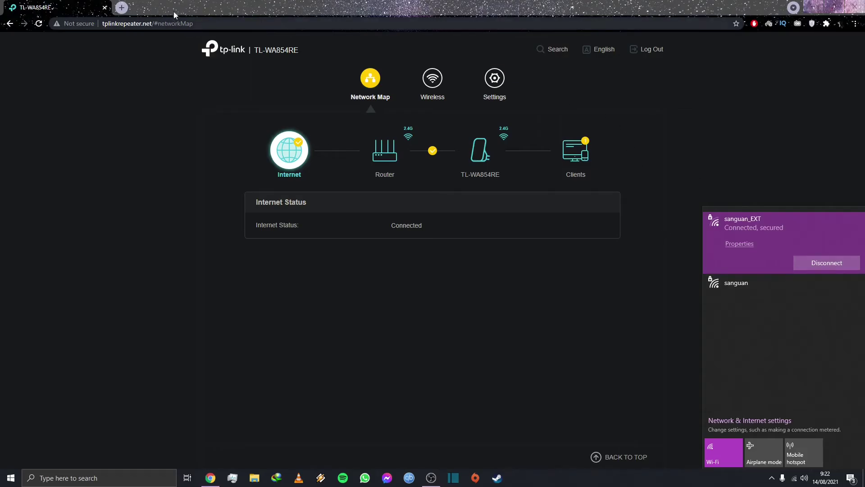
{"action": "left_click", "coordinate": [121, 8]}
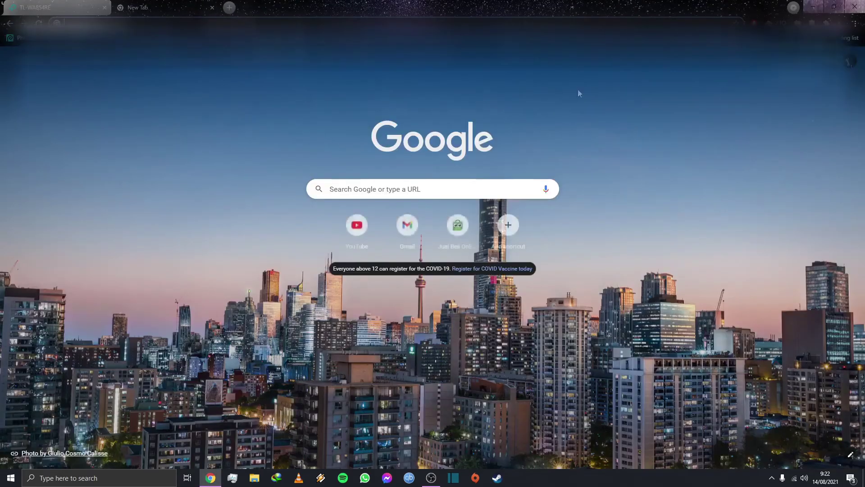
{"action": "left_click", "coordinate": [795, 479]}
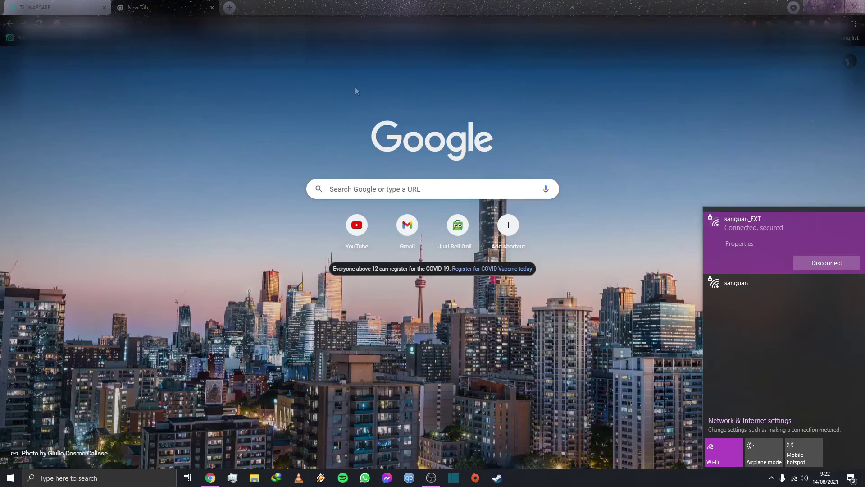
{"action": "left_click", "coordinate": [357, 225]}
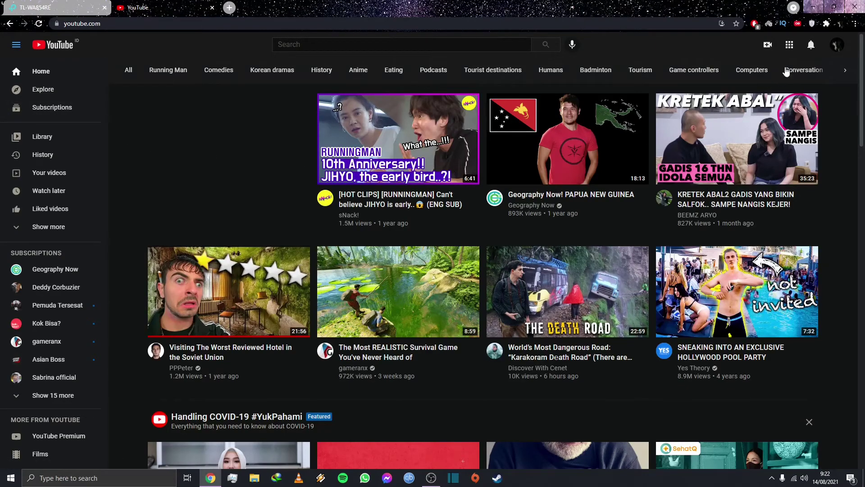
{"action": "left_click", "coordinate": [836, 46]}
{"action": "left_click", "coordinate": [775, 102]}
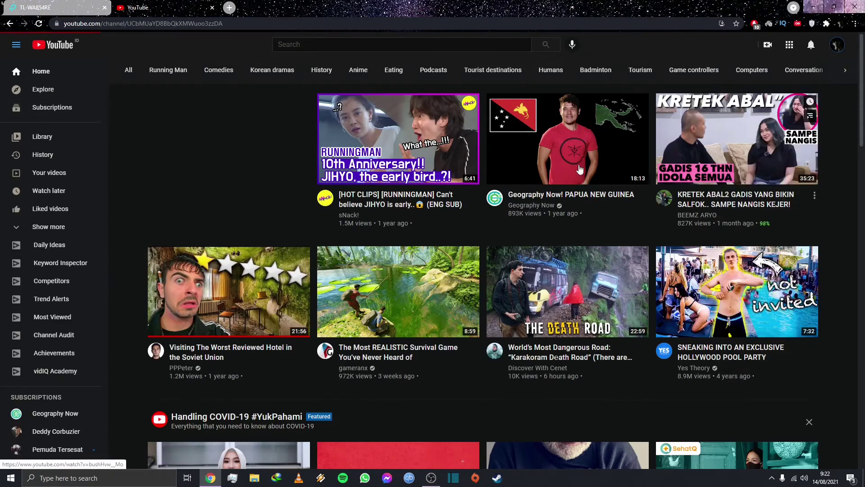